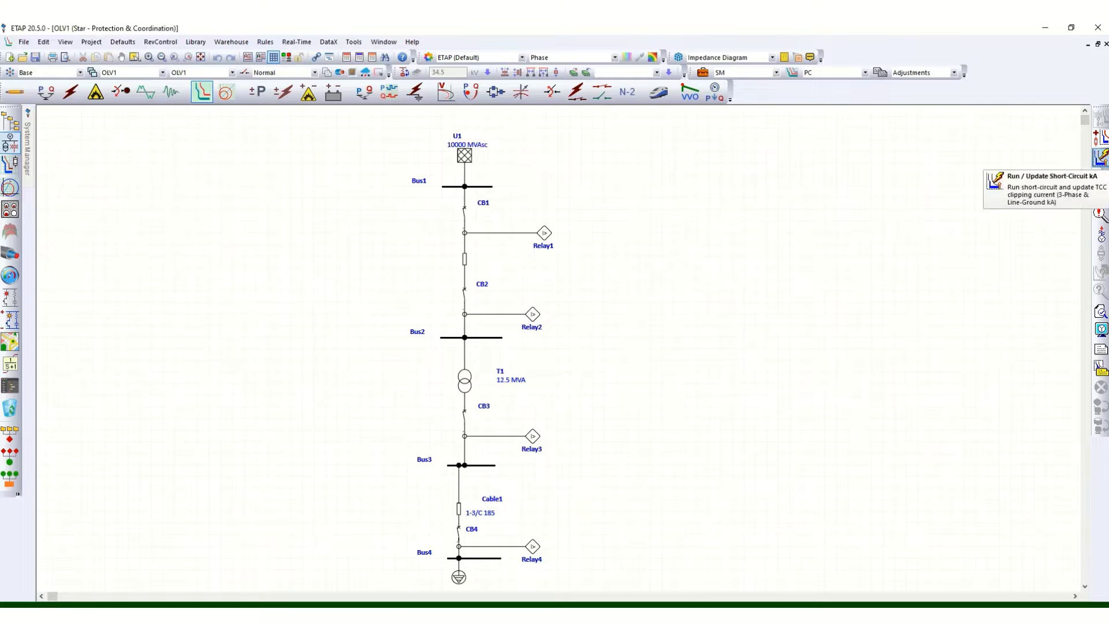
Place a fault on Bus4, then remove it again.
click(1101, 197)
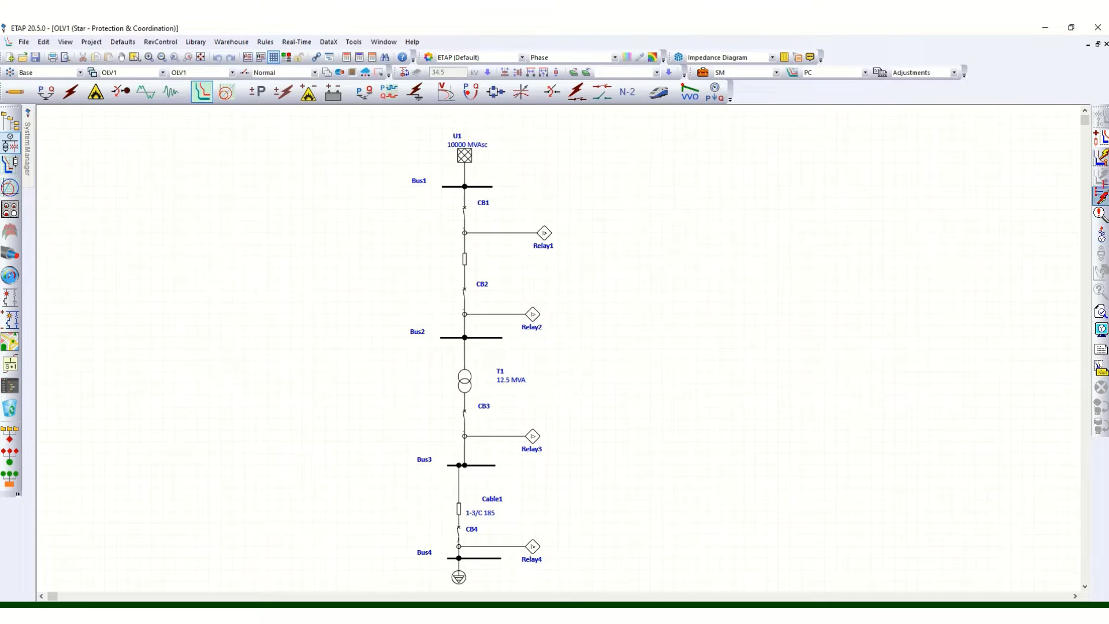
click(491, 558)
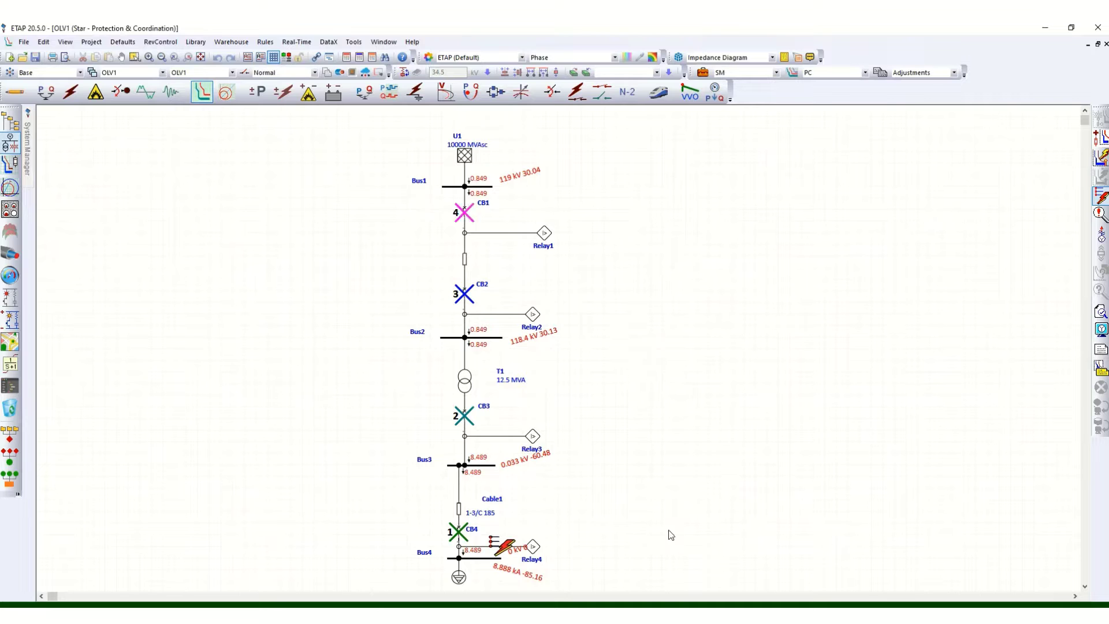
drag(506, 549, 632, 496)
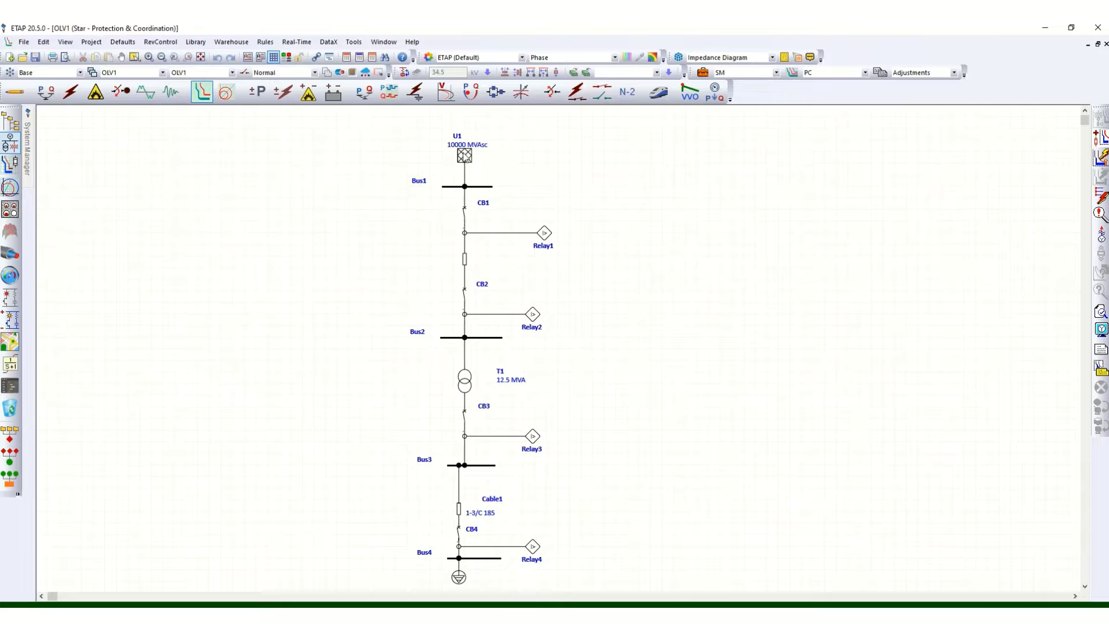
Open the Power Grid Editor for utility U1 in Edit Mode.
click(466, 156)
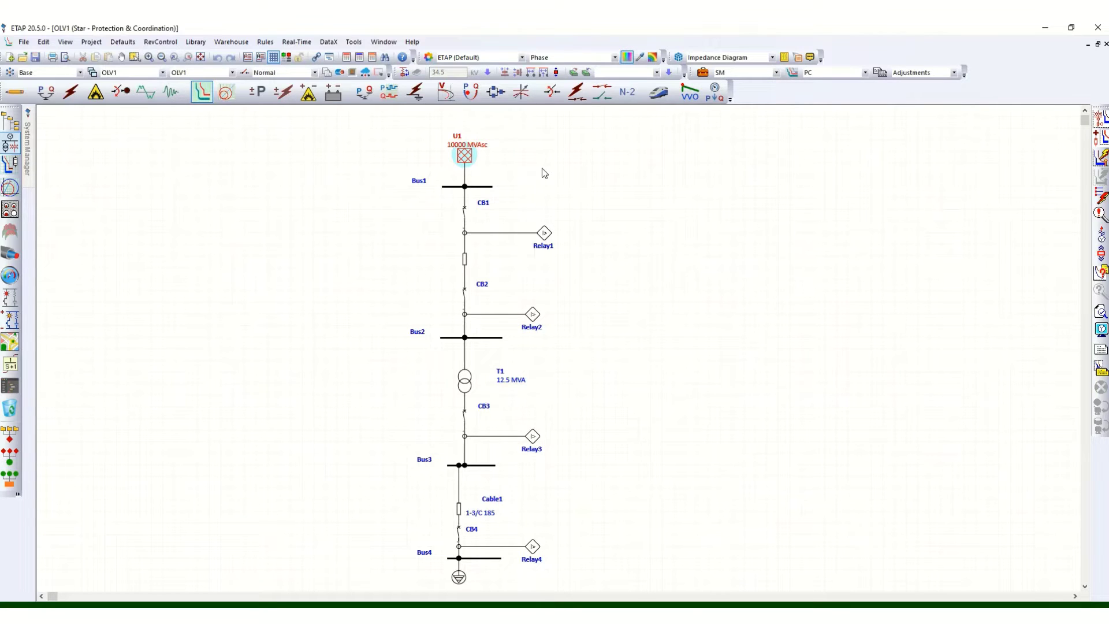
click(16, 91)
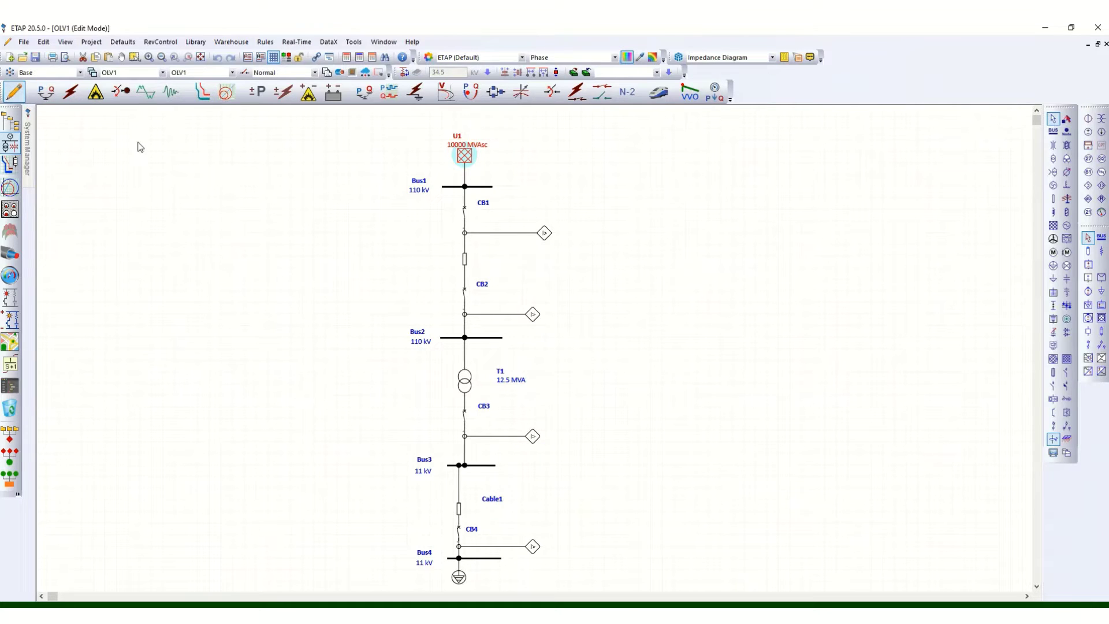
double_click(467, 152)
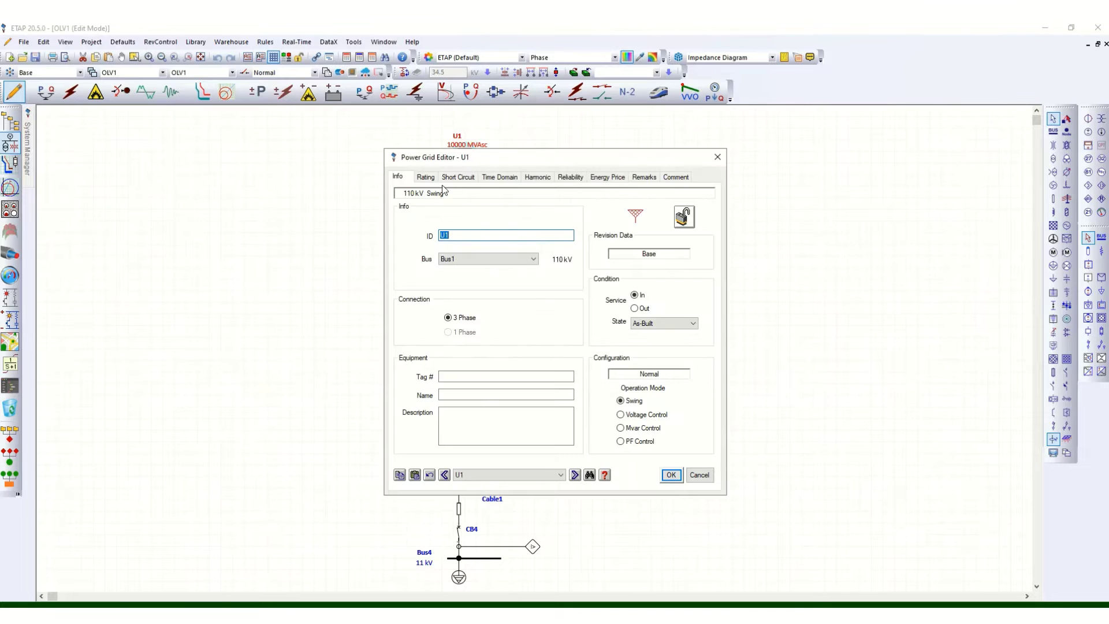
Review U1's 110 kV rating and 10000 MVAsc, X/R 8 short-circuit data, then close.
click(426, 177)
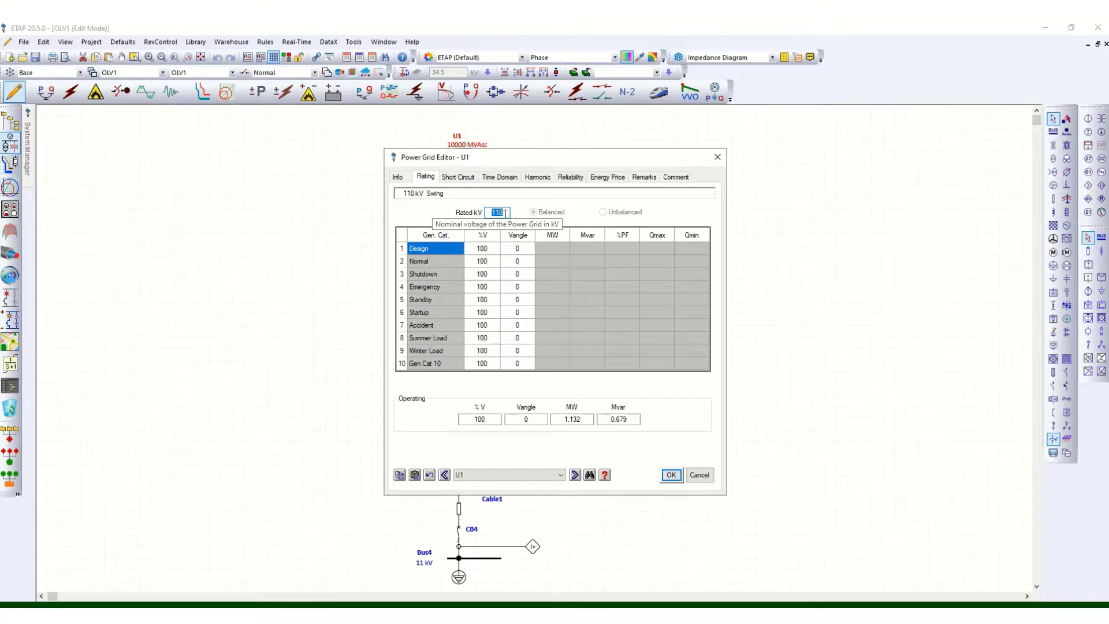
click(460, 178)
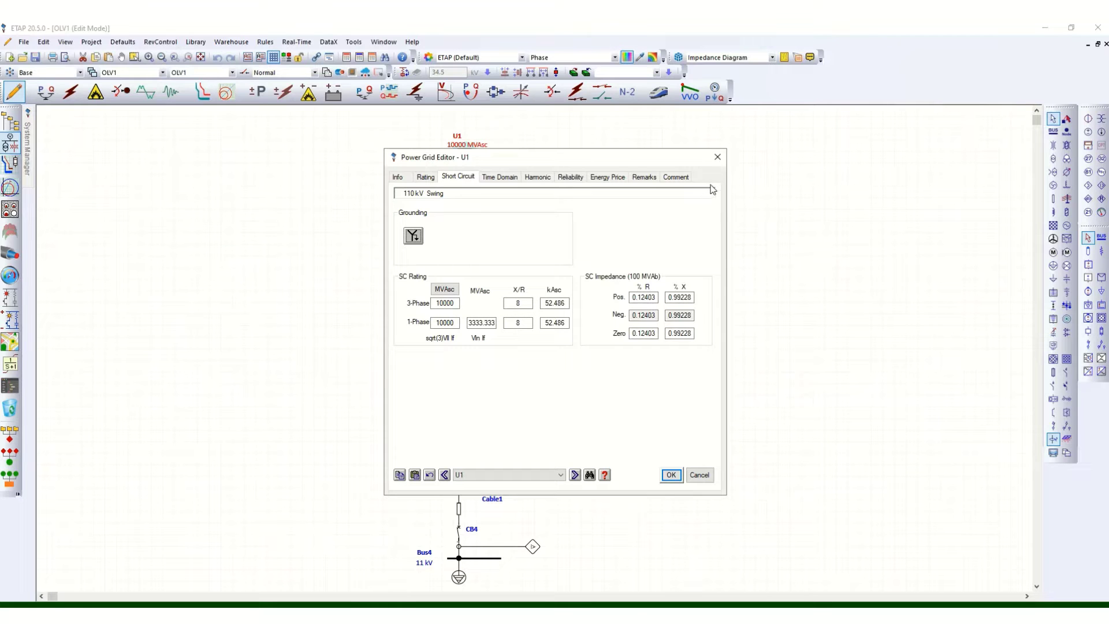
click(717, 157)
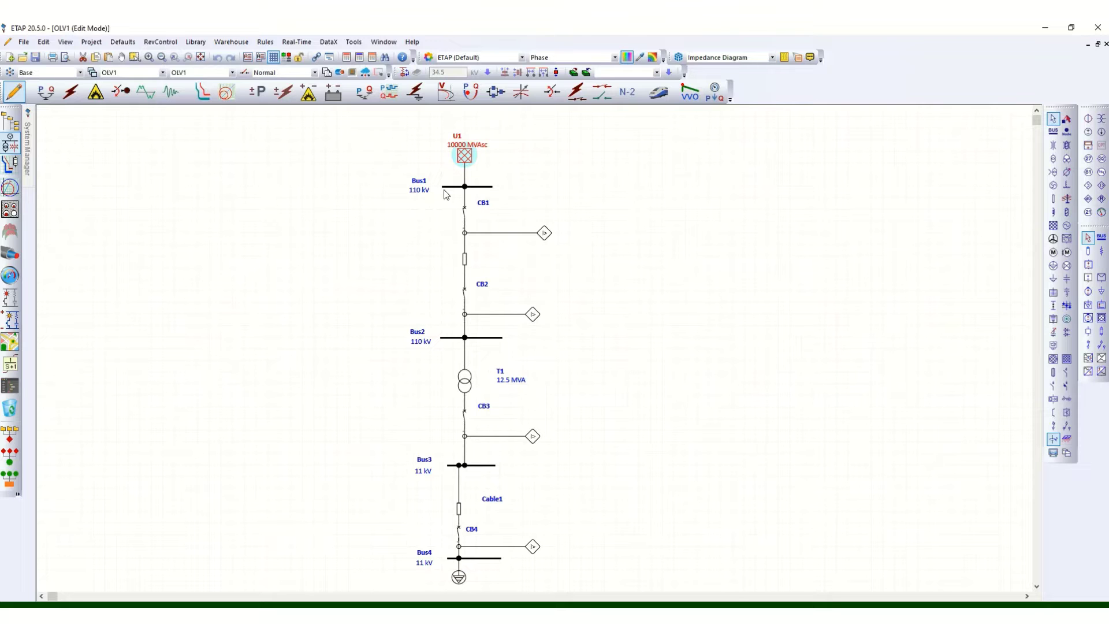
Open Line1's parameters and bring up the phase conductor library quick pick.
double_click(465, 260)
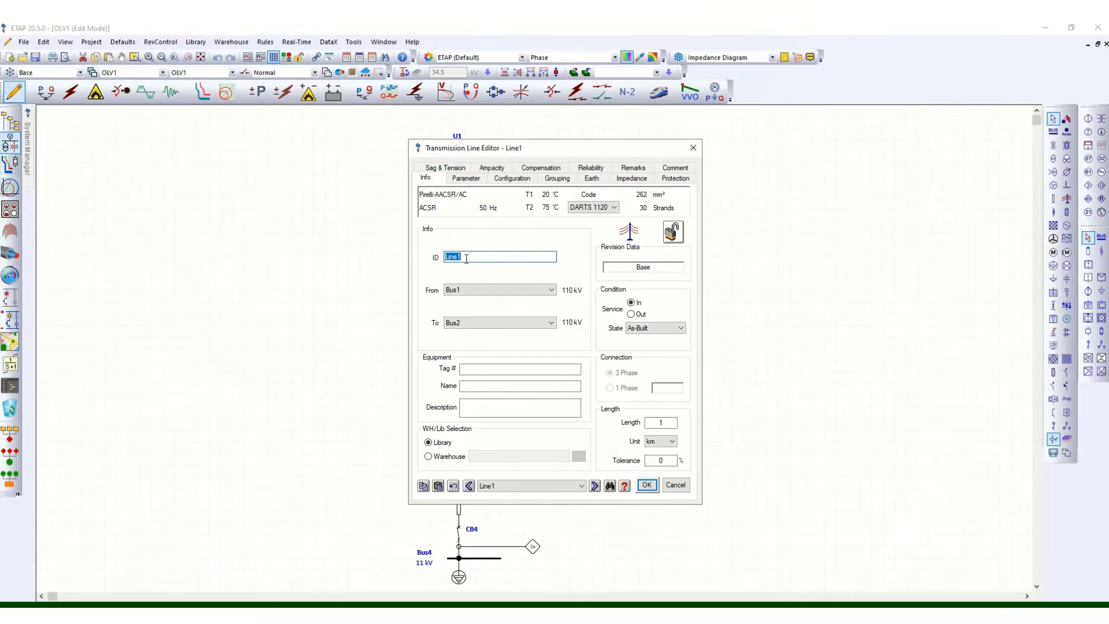
click(467, 179)
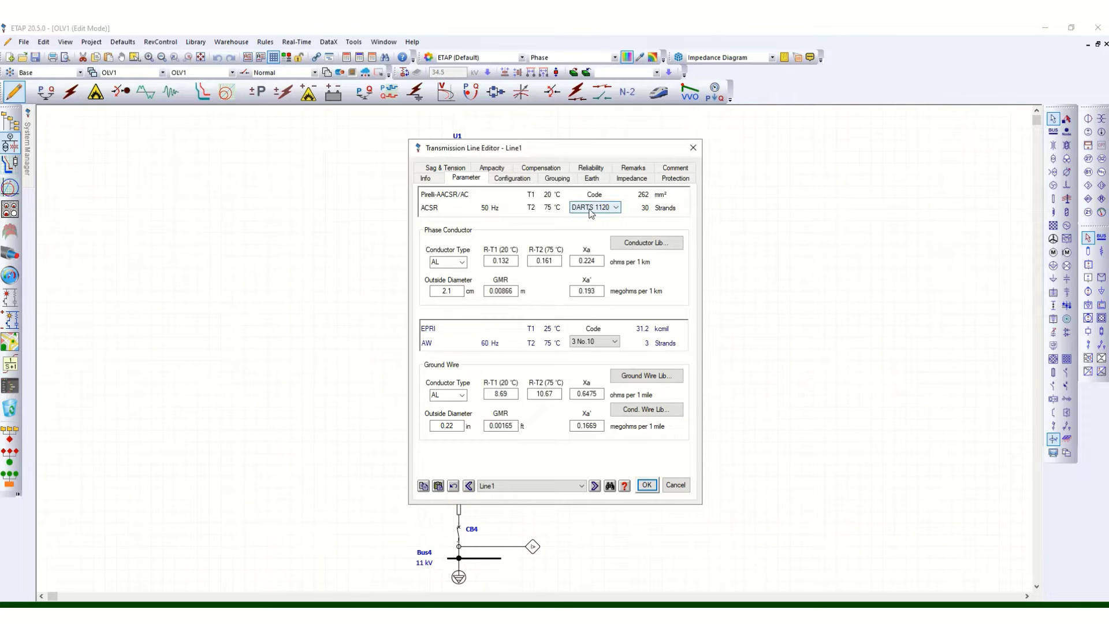
click(627, 243)
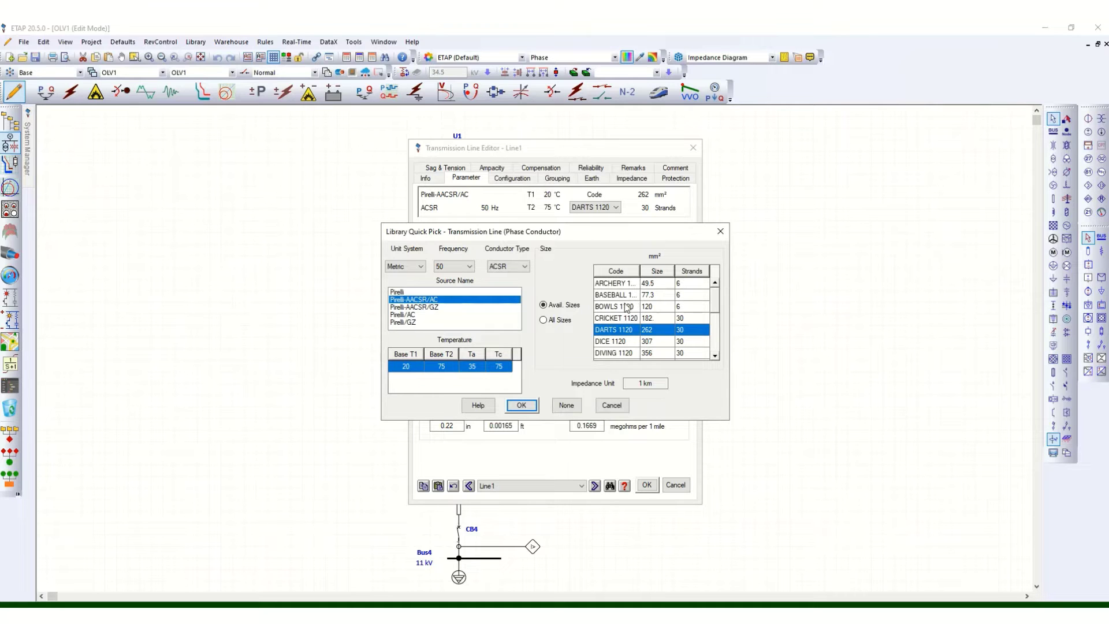
Cancel the conductor library with ACSR unchanged, keeping AL as phase conductor material.
click(524, 268)
click(524, 277)
click(612, 405)
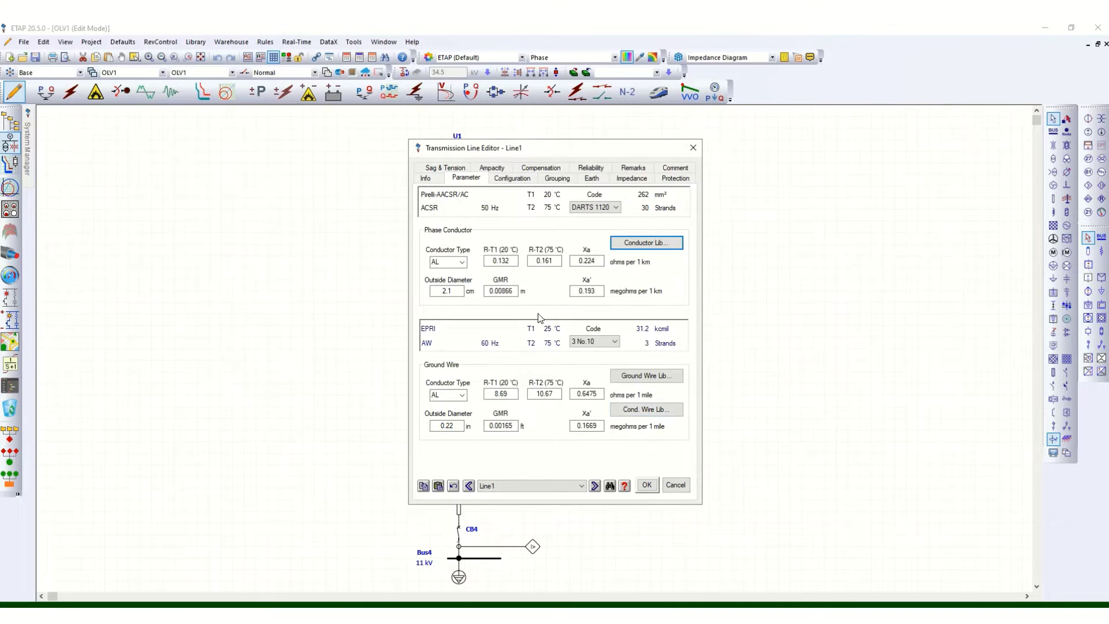
click(462, 263)
click(462, 263)
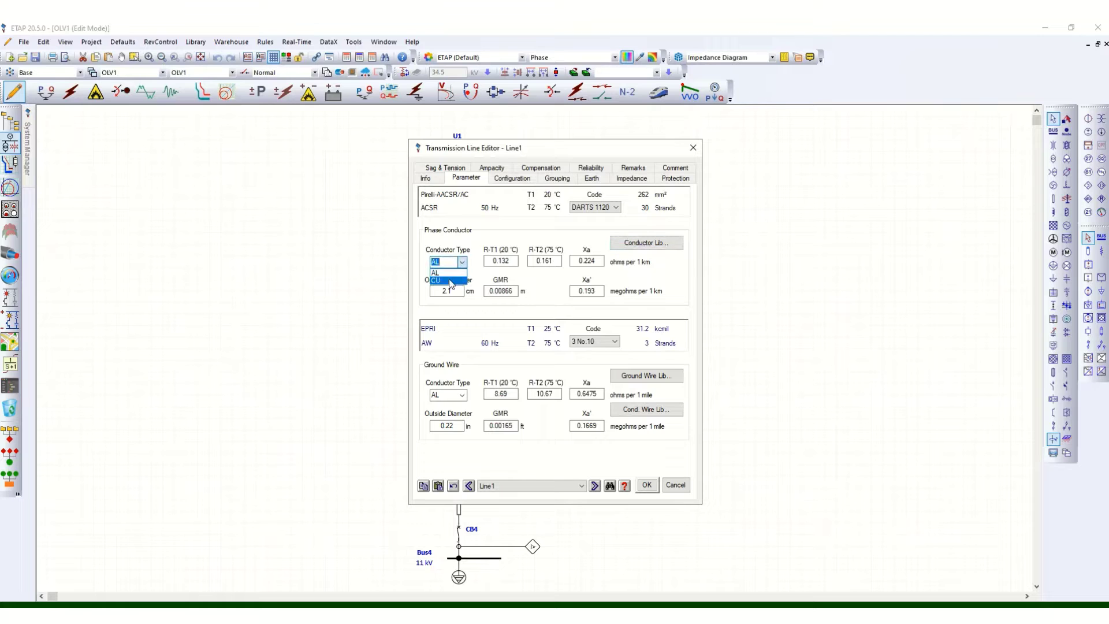
click(478, 275)
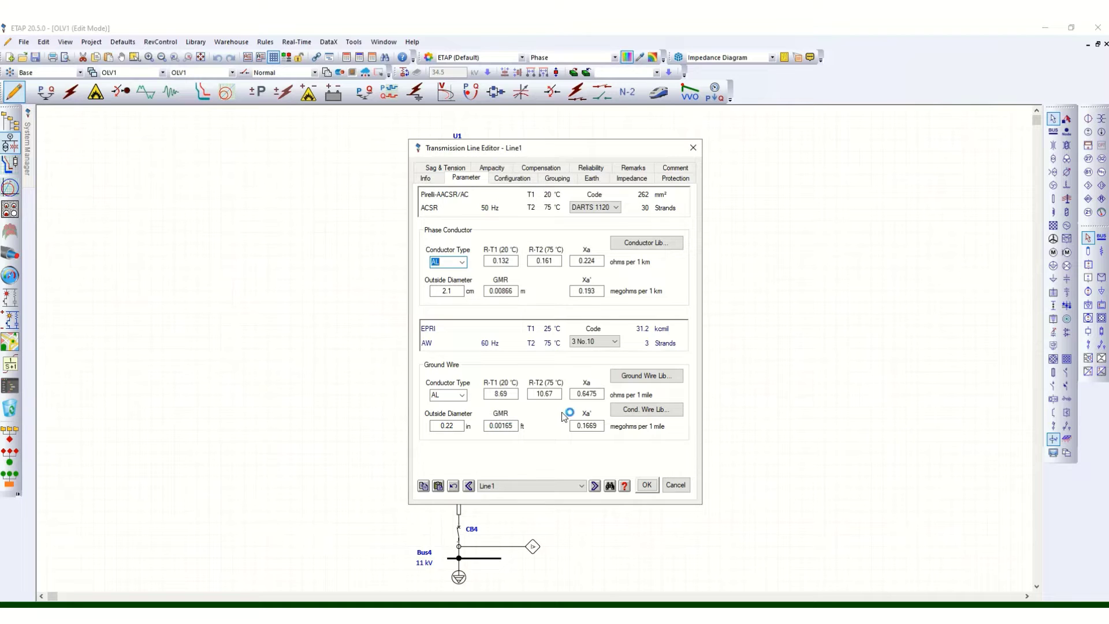
Keep Line1's Horizontal configuration and change the phase height from 30 to 25 m.
click(505, 183)
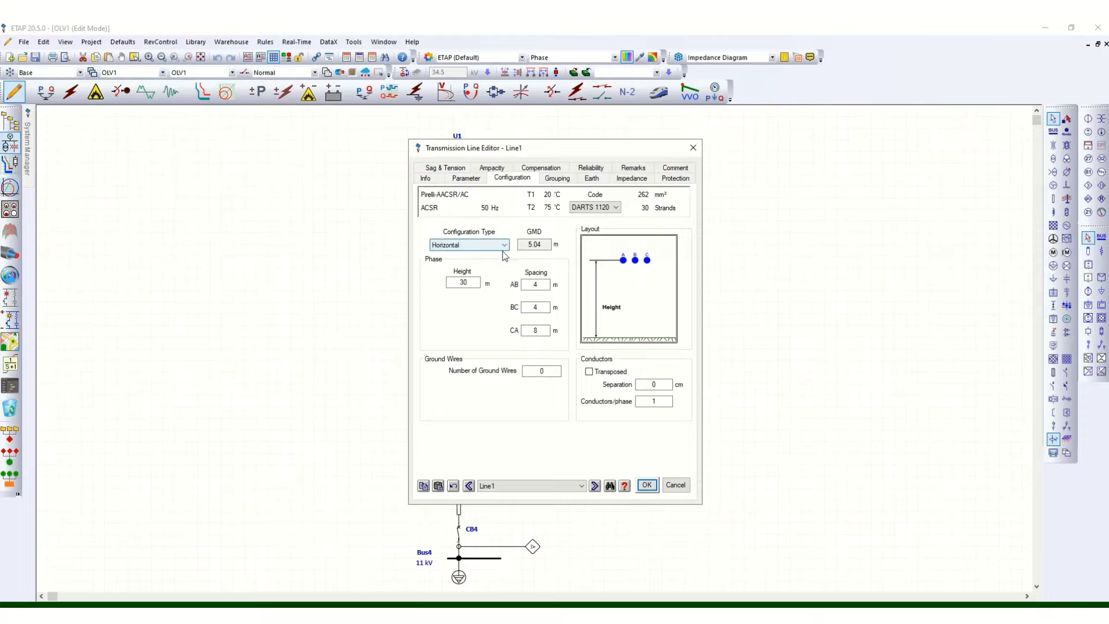
click(505, 246)
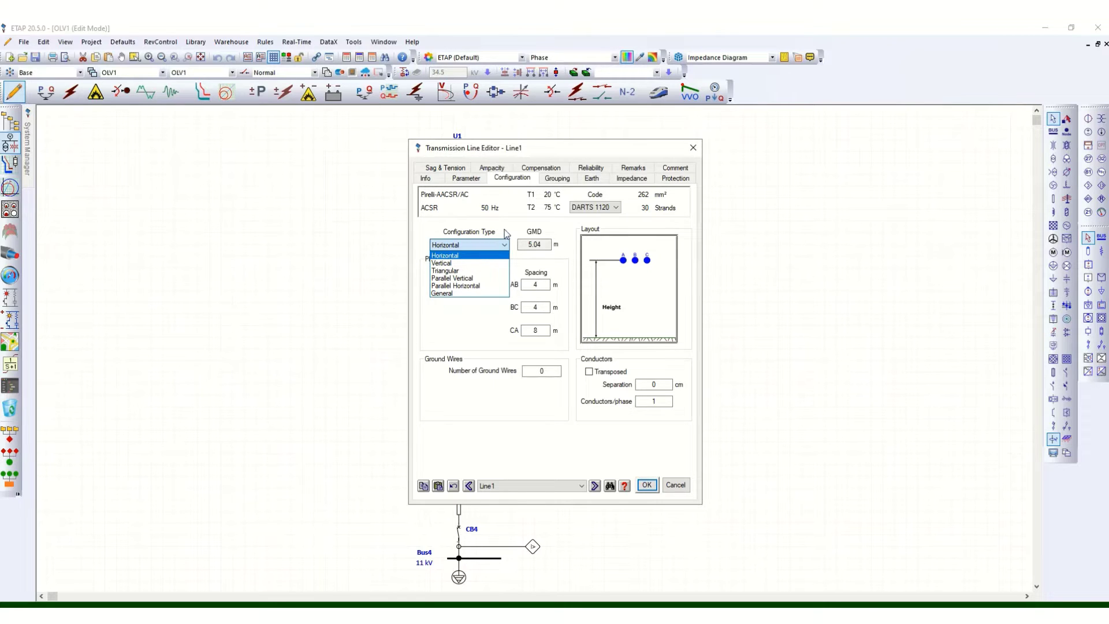
click(505, 246)
click(472, 283)
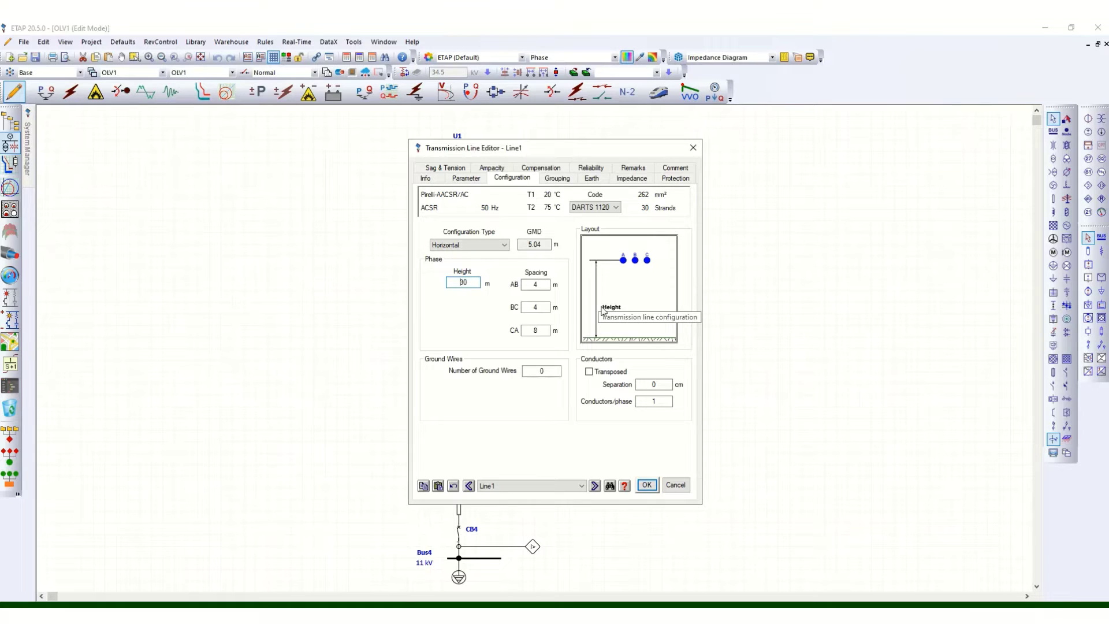
drag(472, 282, 452, 281)
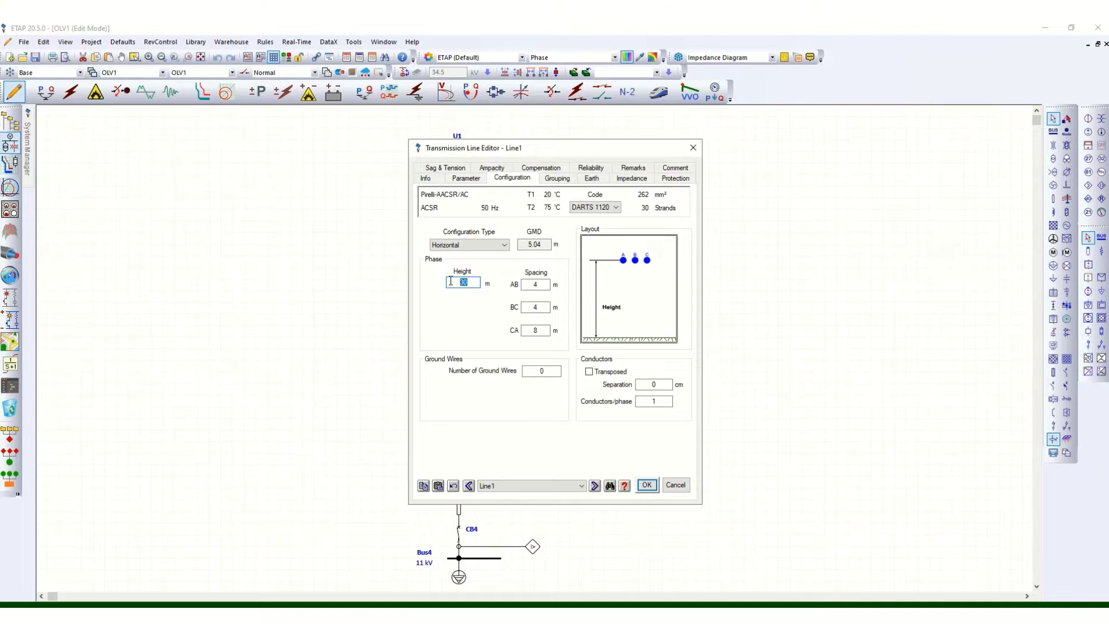
text(25)
Check the AB, BC and CA spacing values, then discard Line1's edits.
click(537, 286)
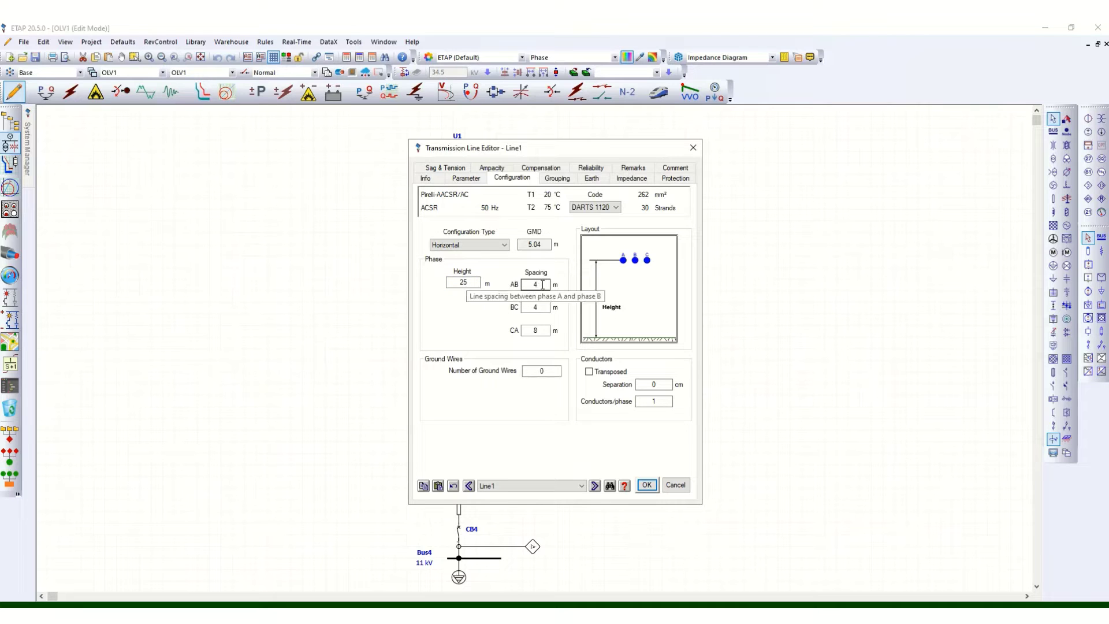
drag(542, 284, 531, 284)
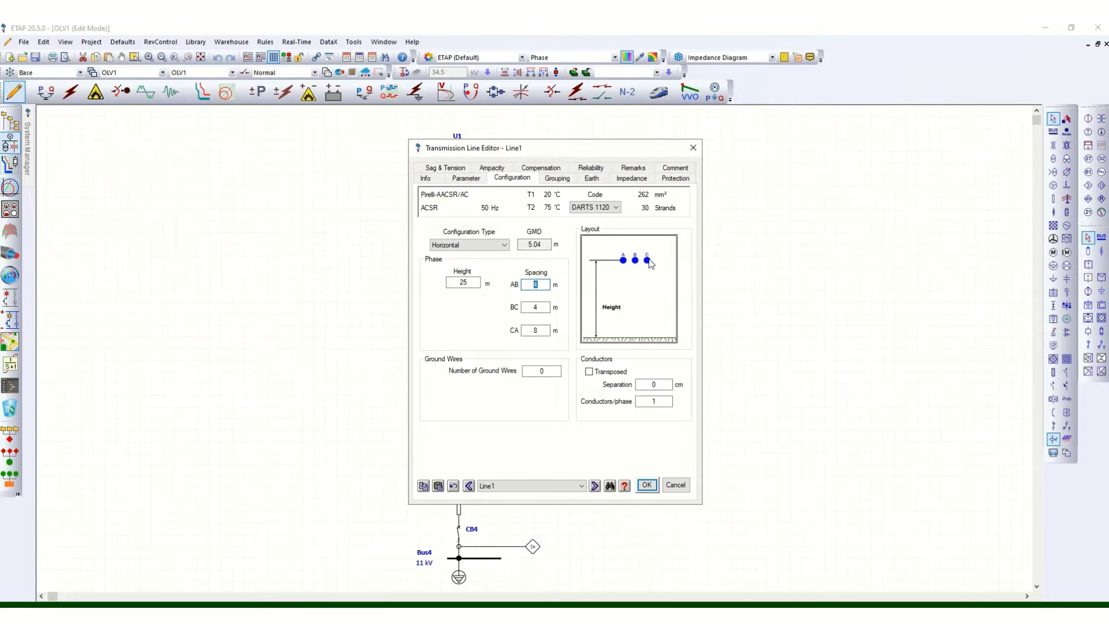
click(530, 284)
click(541, 306)
click(536, 330)
click(680, 487)
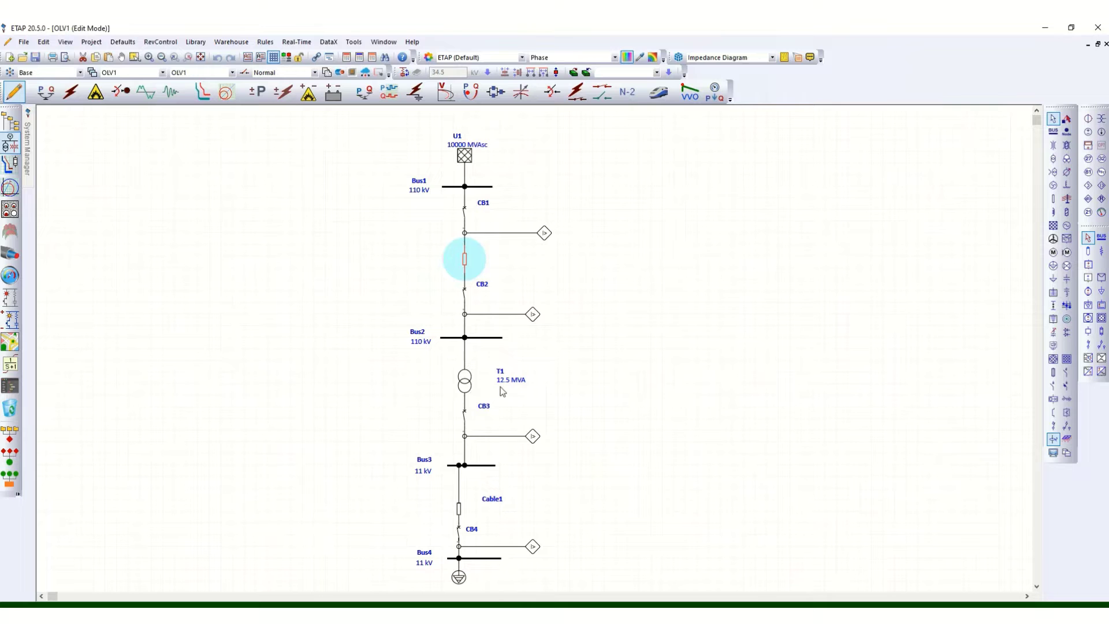
double_click(466, 382)
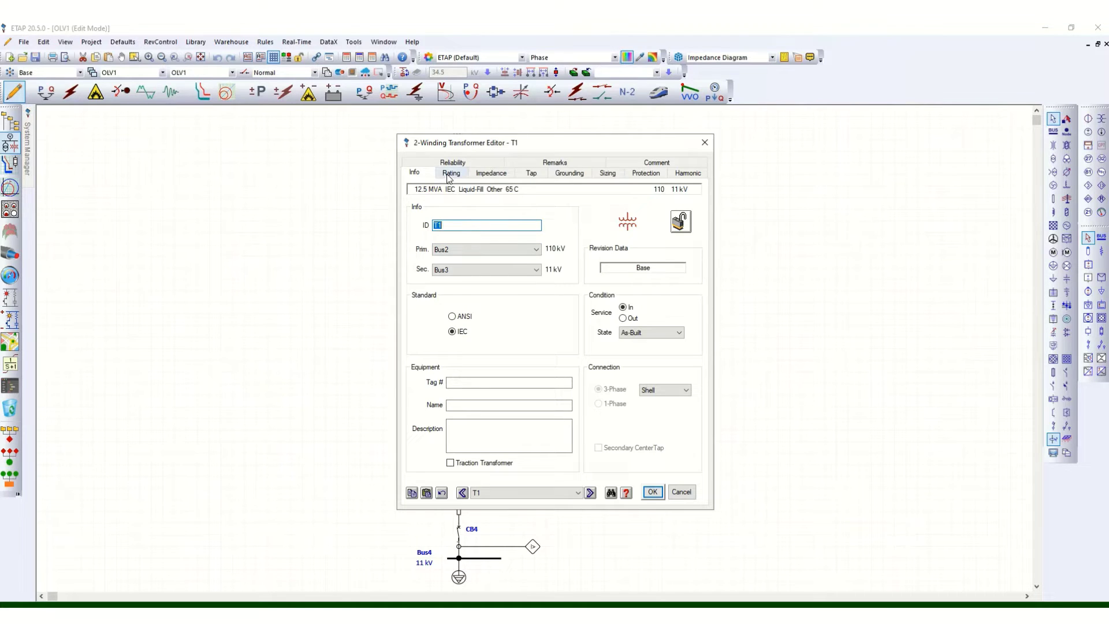
click(450, 175)
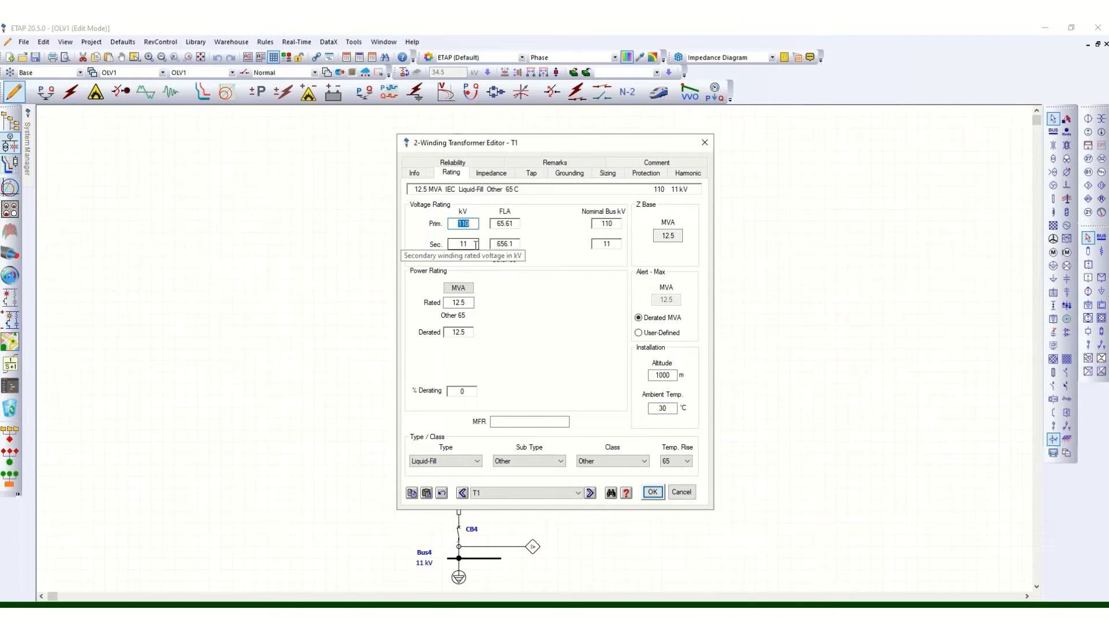
click(451, 299)
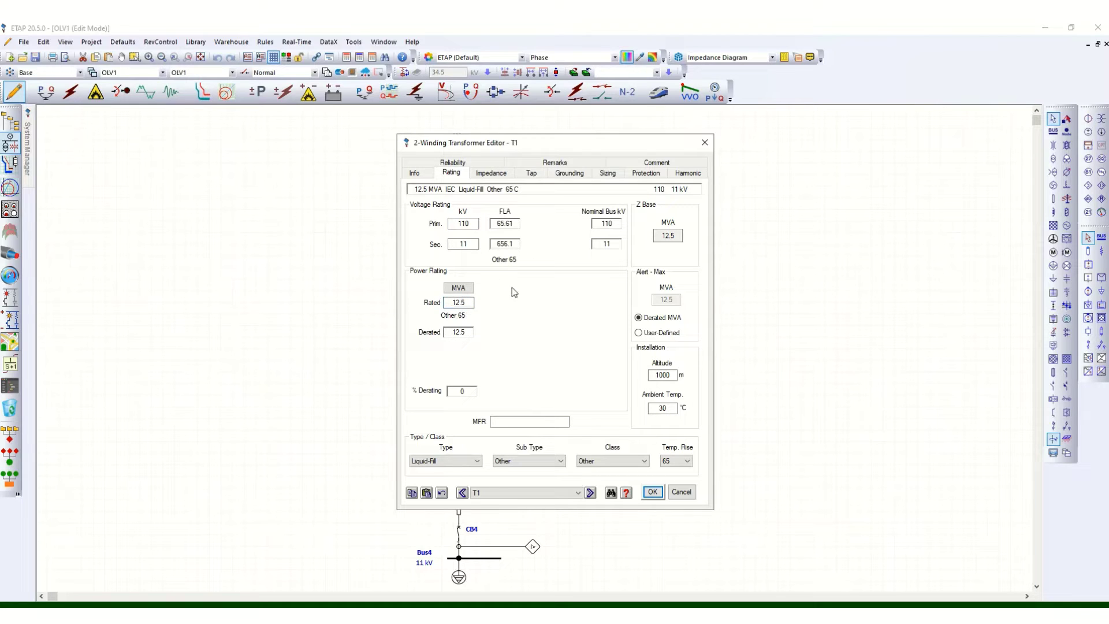
click(492, 173)
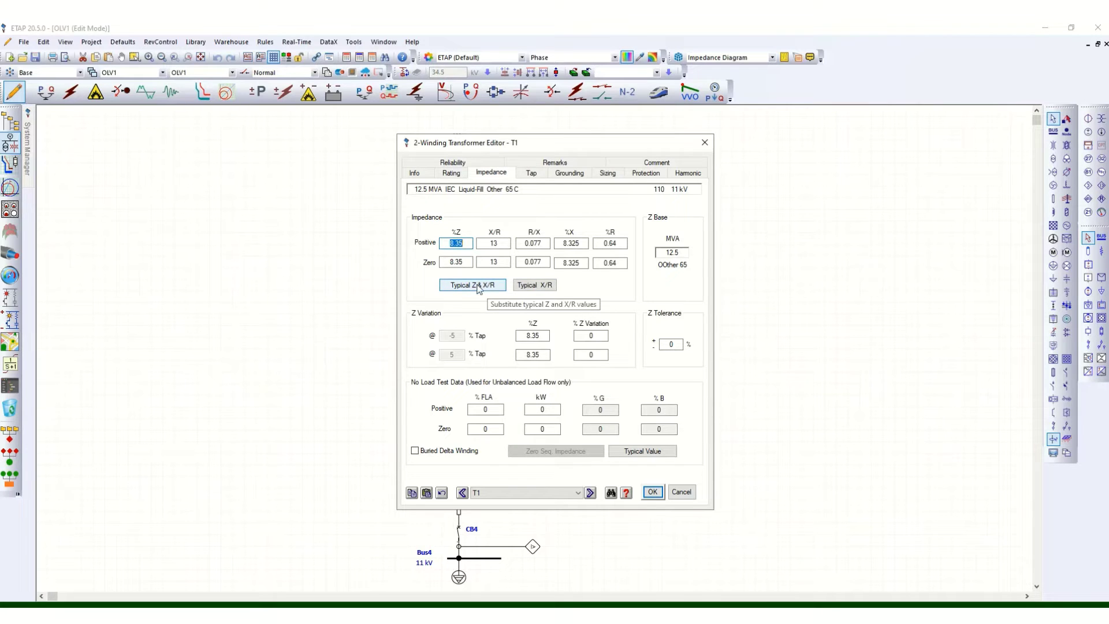
click(682, 493)
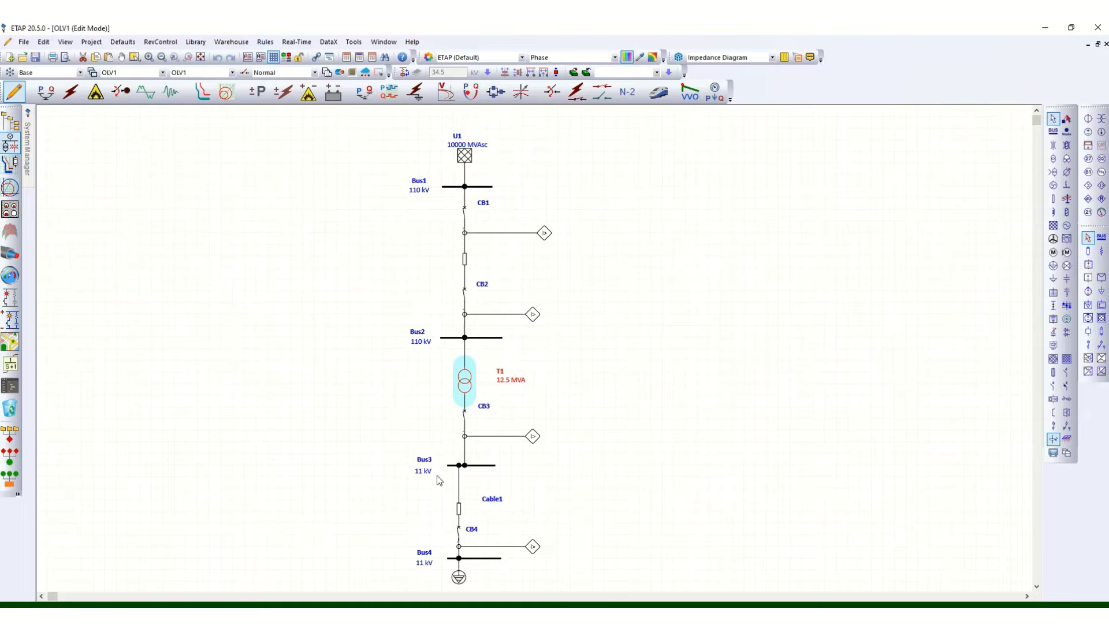
In Cable1's editor, change the cable length from 10 m to 50 m.
double_click(459, 510)
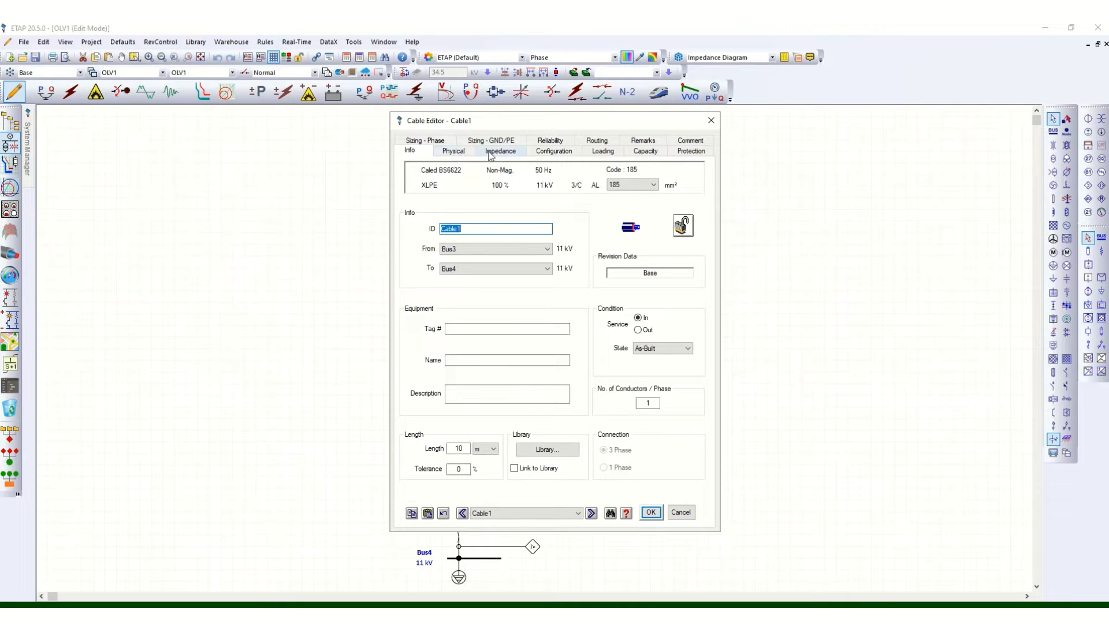
click(456, 152)
click(411, 151)
click(657, 404)
drag(456, 447, 468, 448)
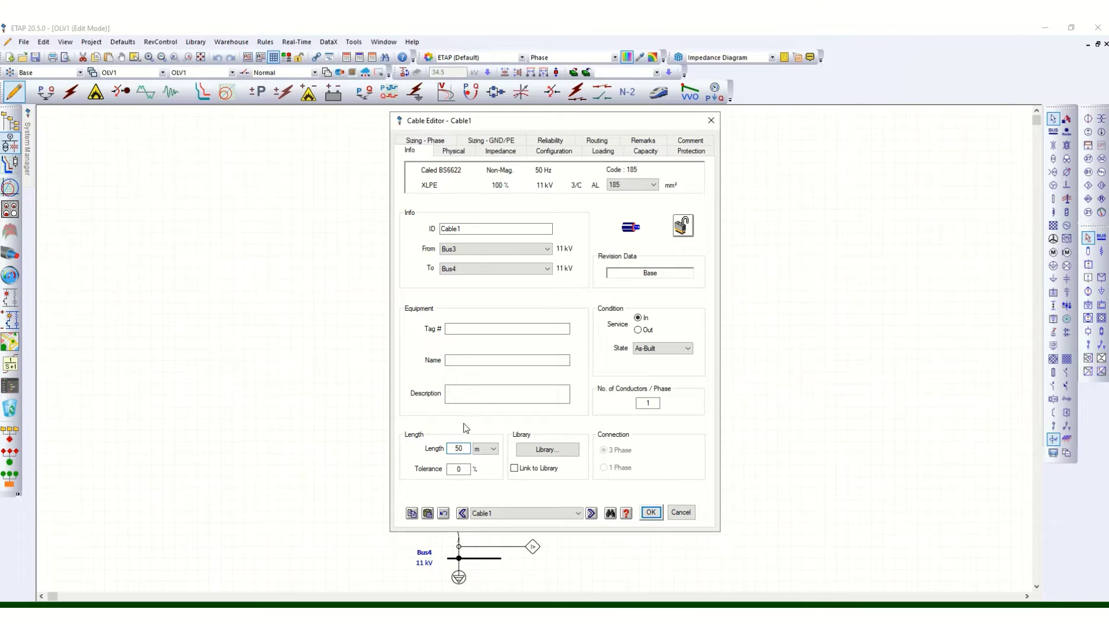
click(536, 455)
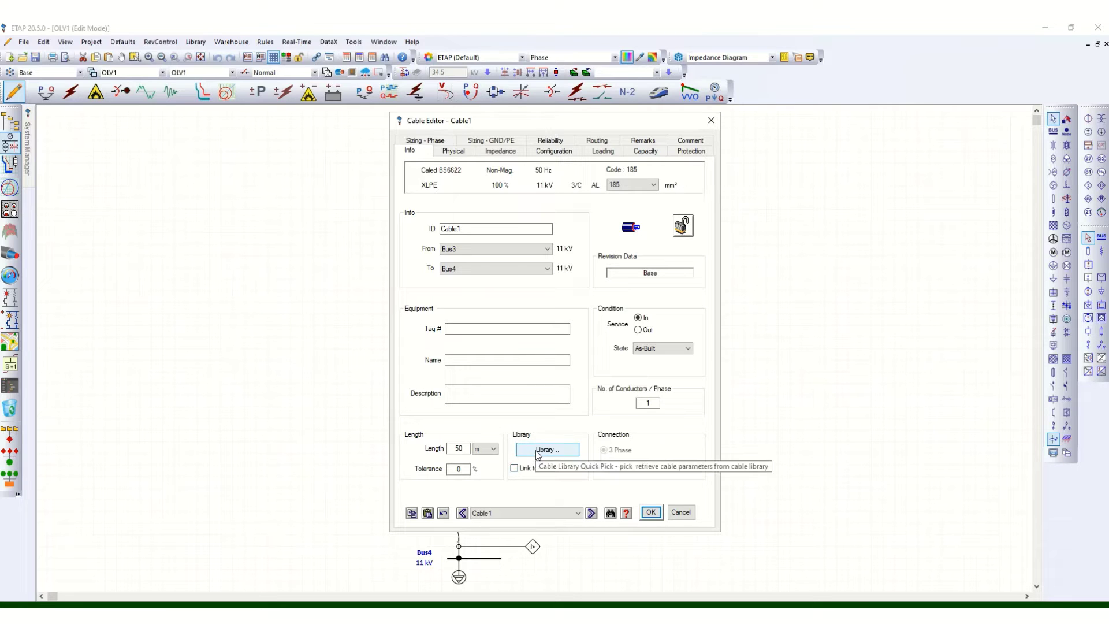
Browse Cable1's cable library and select 120 mm² as the conductor size.
click(538, 452)
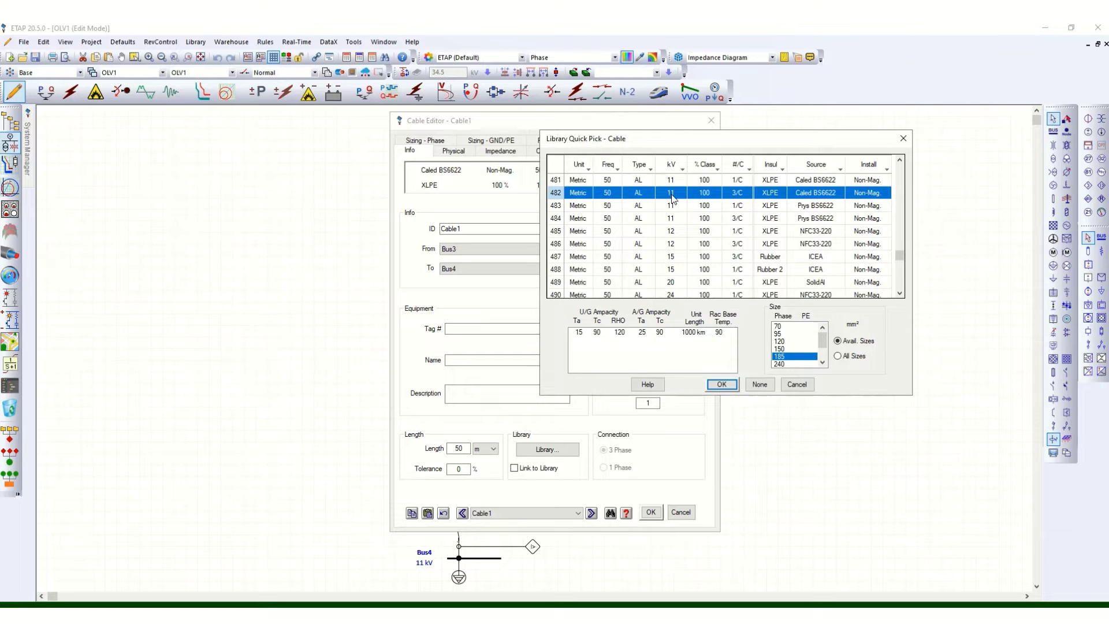
scroll(675, 285, down, 3)
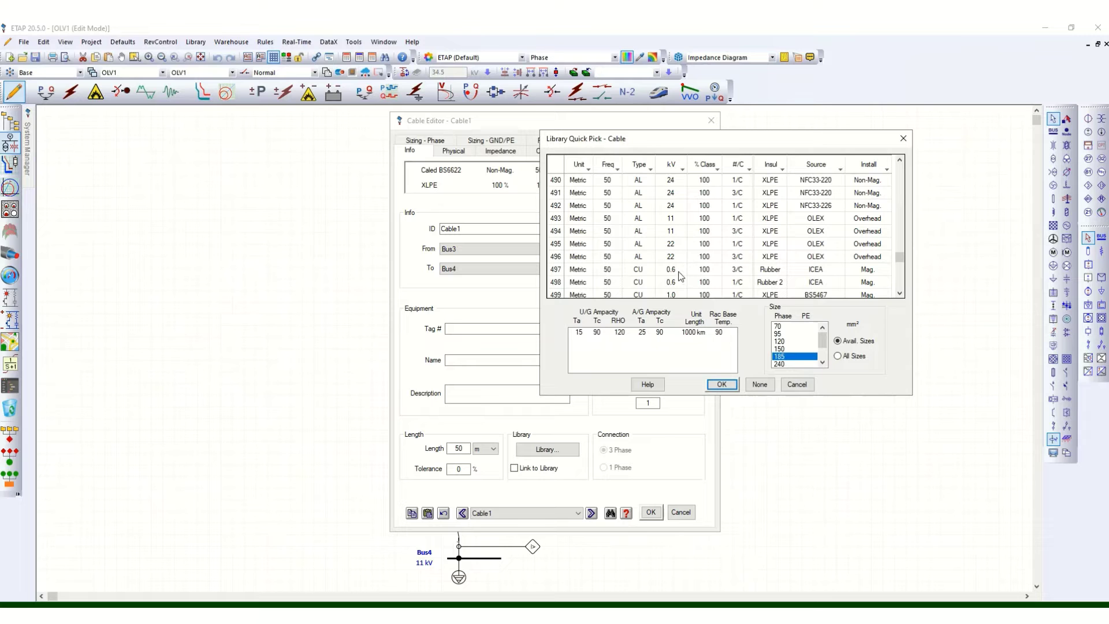
scroll(677, 288, up, 6)
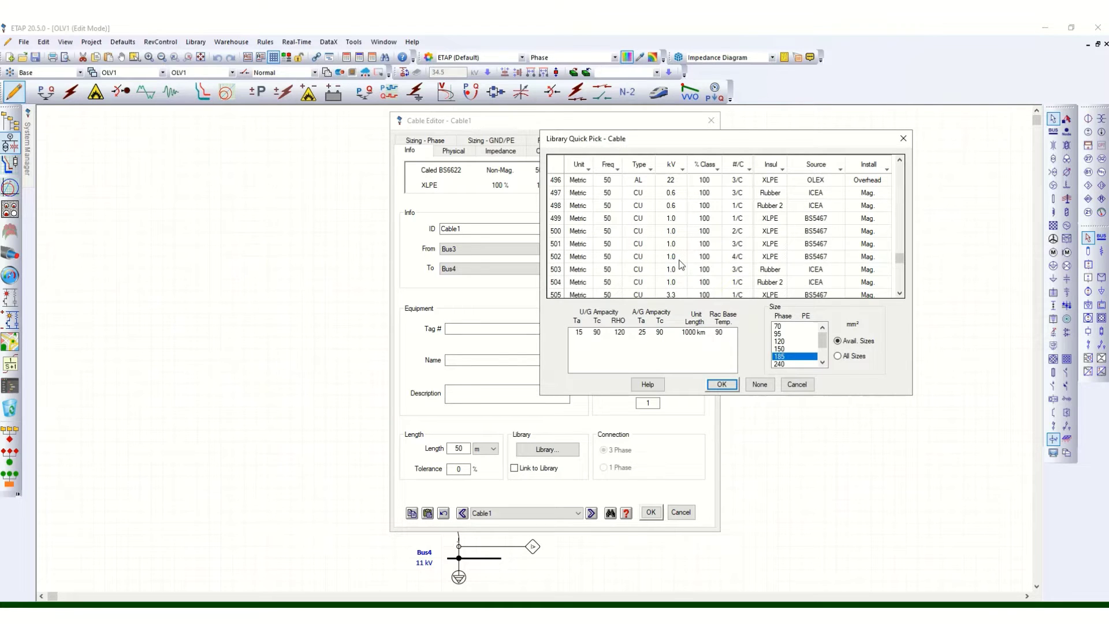
scroll(719, 251, up, 2)
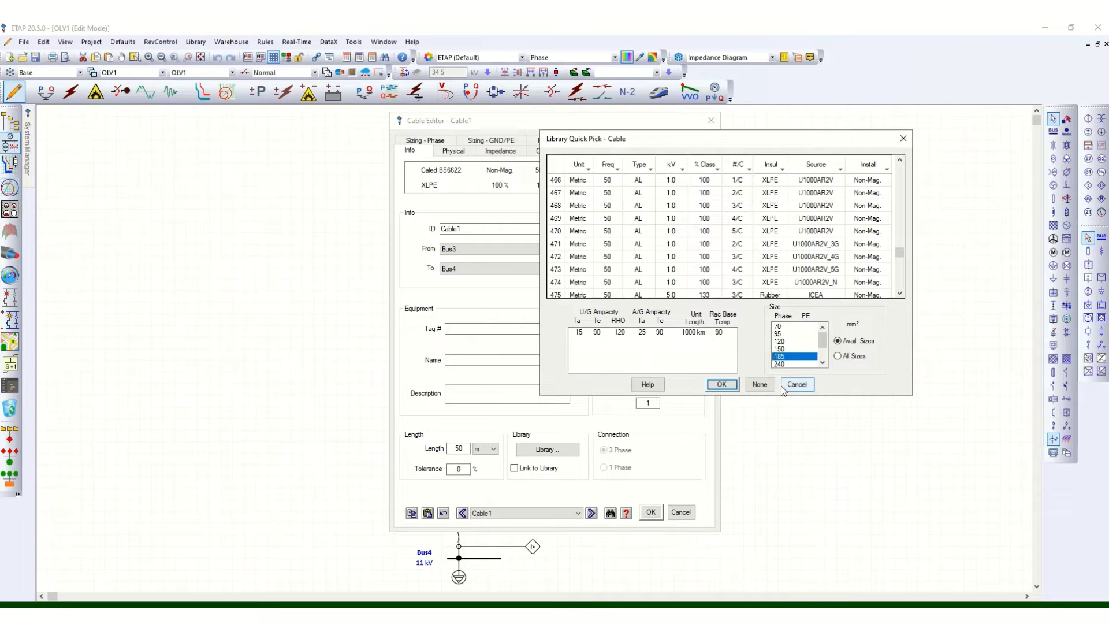
click(790, 349)
click(785, 342)
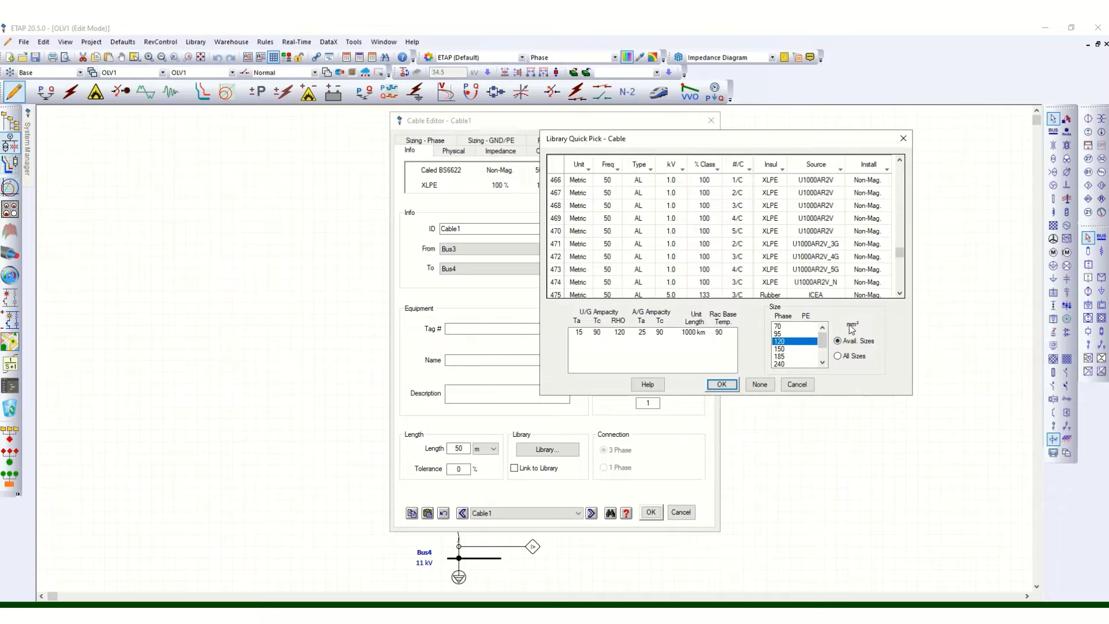